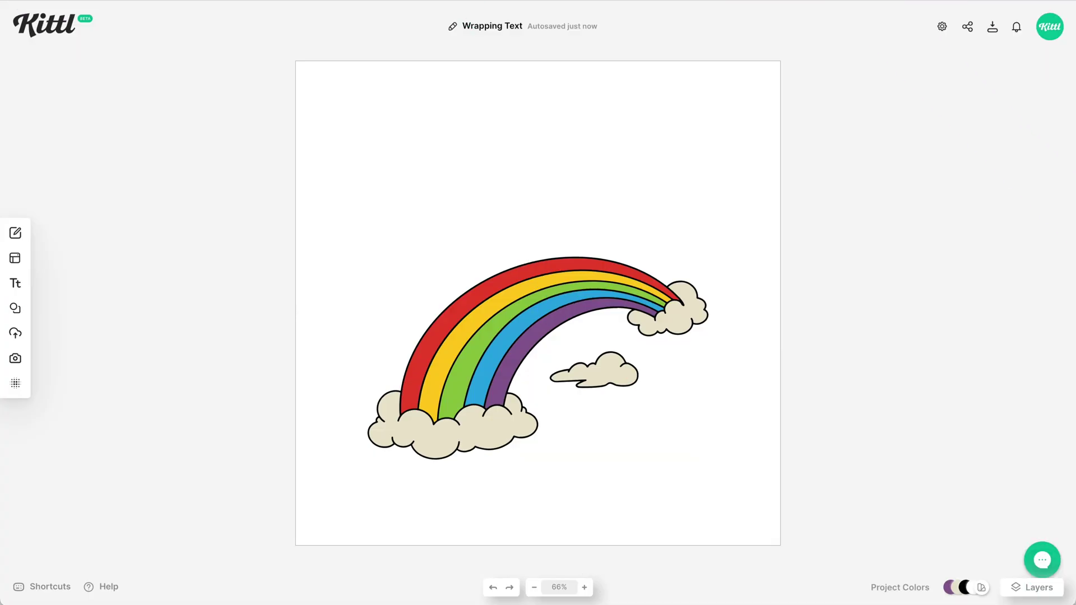
Step: Add a 'Dreamer' headline at size 181 above the rainbow, set in the Sunshade font
{"action": "key", "text": "t"}
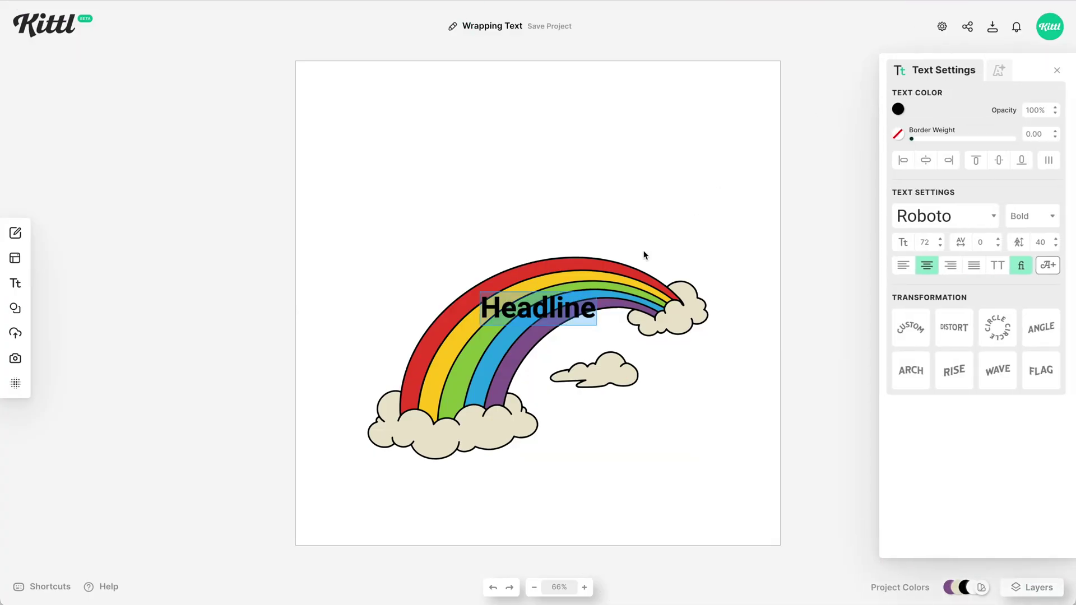
{"action": "left_click_drag", "start_coordinate": [595, 316], "coordinate": [631, 219]}
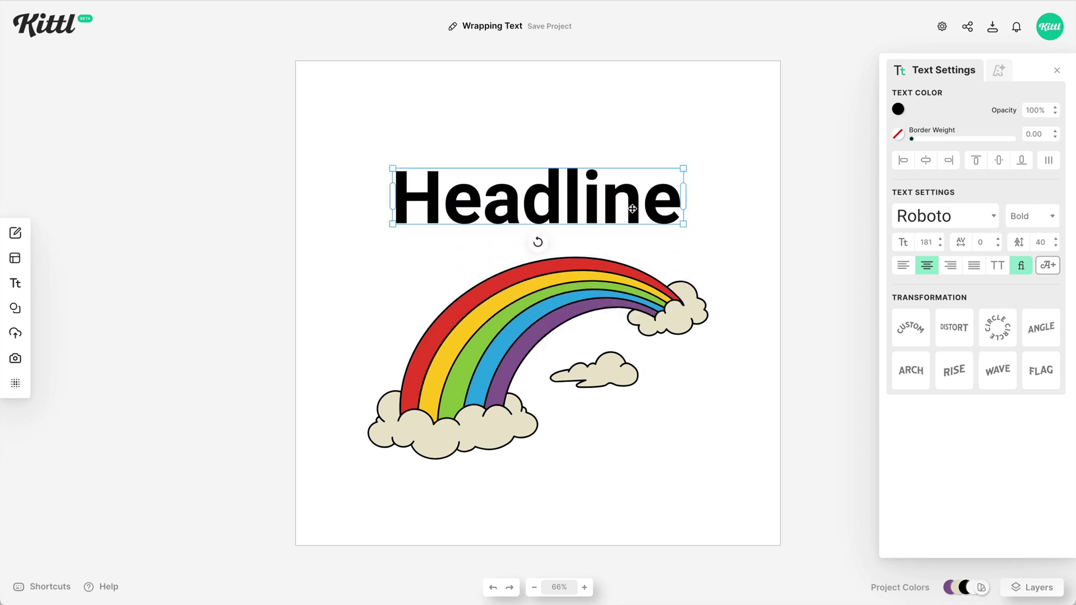
{"action": "double_click", "coordinate": [600, 207]}
{"action": "type", "text": "Dreamer"}
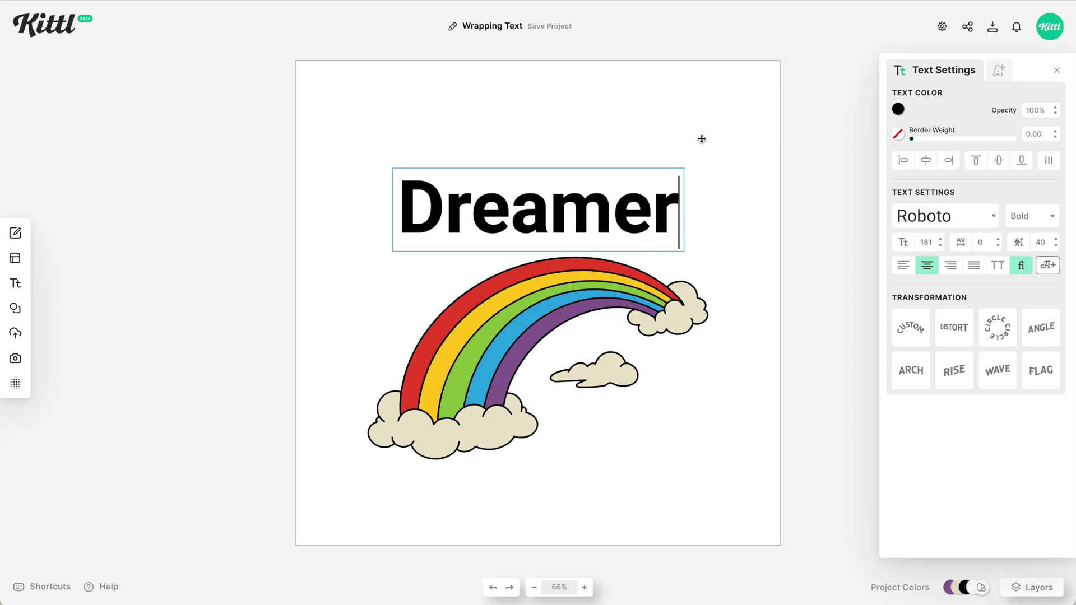
{"action": "key", "text": "Escape"}
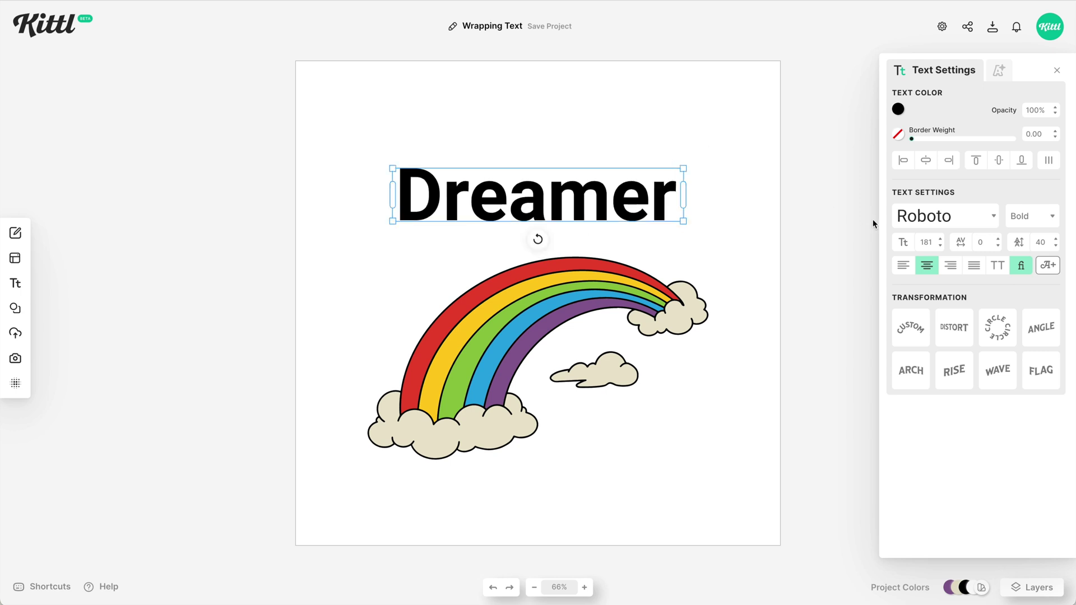
{"action": "left_click", "coordinate": [899, 218]}
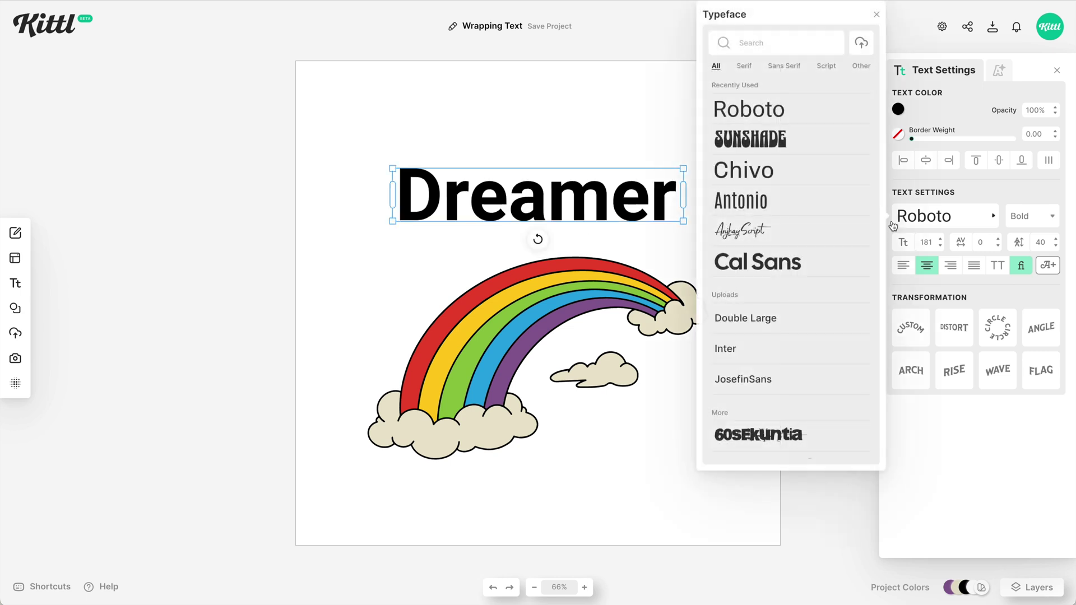
{"action": "left_click", "coordinate": [771, 143]}
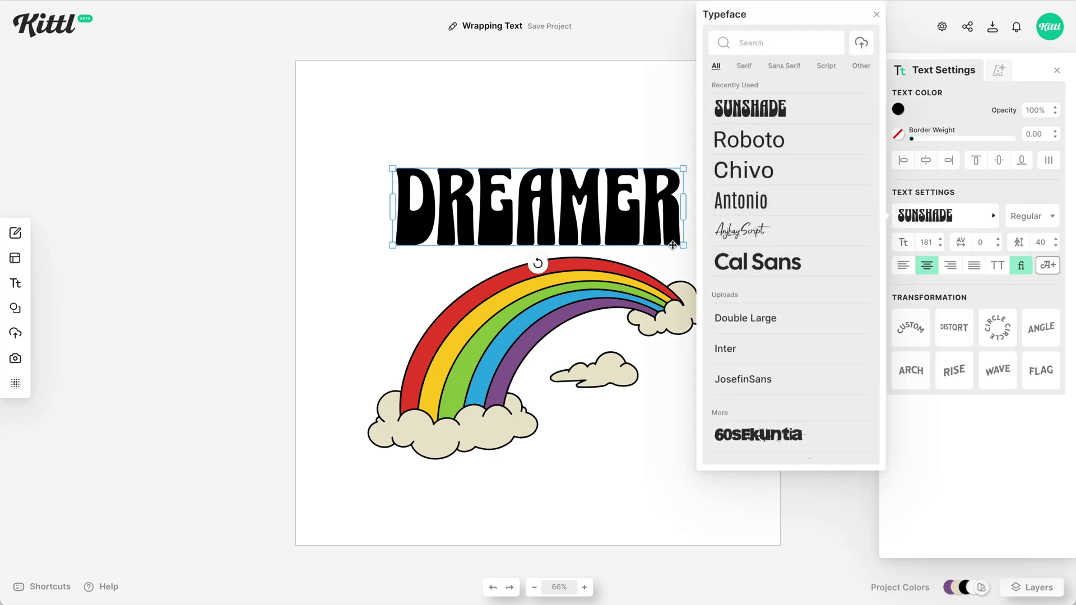
Step: Apply Distort to DREAMER and pull both lower corners down over the rainbow's arch
{"action": "scroll", "coordinate": [568, 221], "scroll_direction": "up", "scroll_amount": 5}
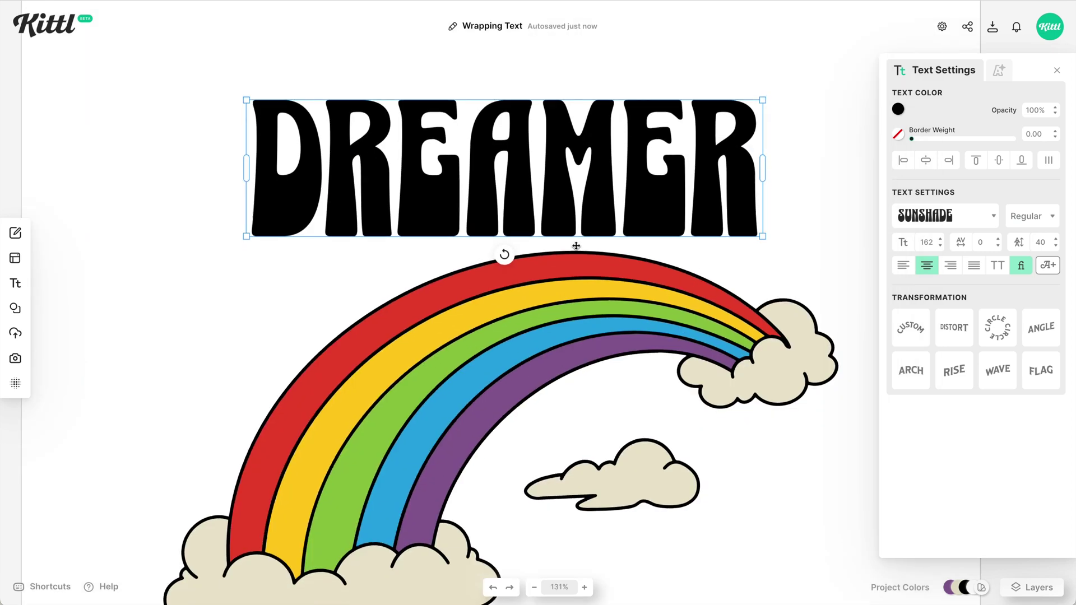
{"action": "left_click", "coordinate": [957, 332]}
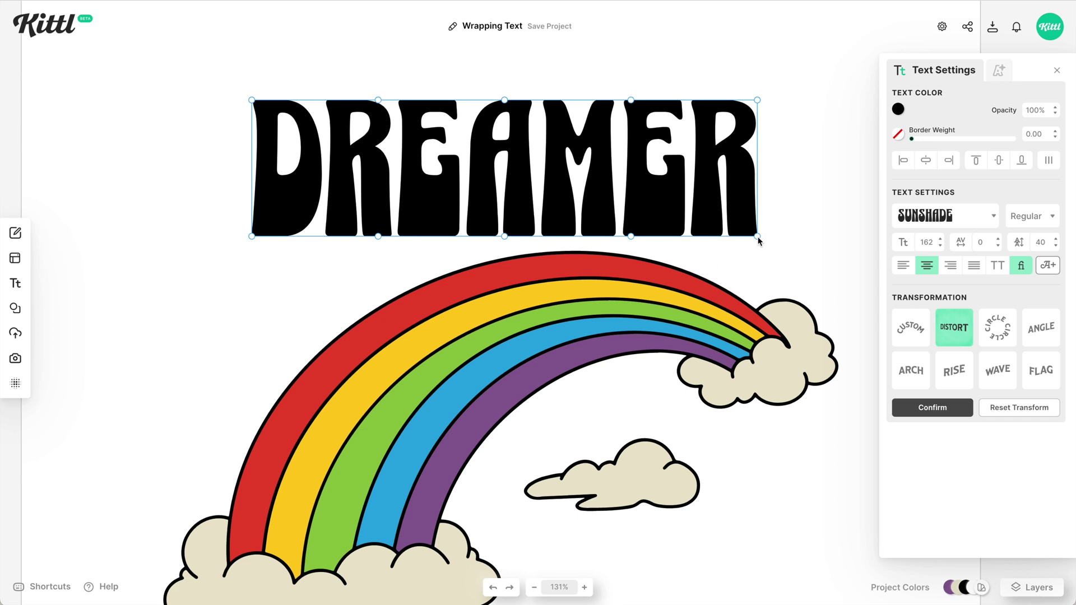
{"action": "left_click_drag", "start_coordinate": [757, 240], "coordinate": [757, 278]}
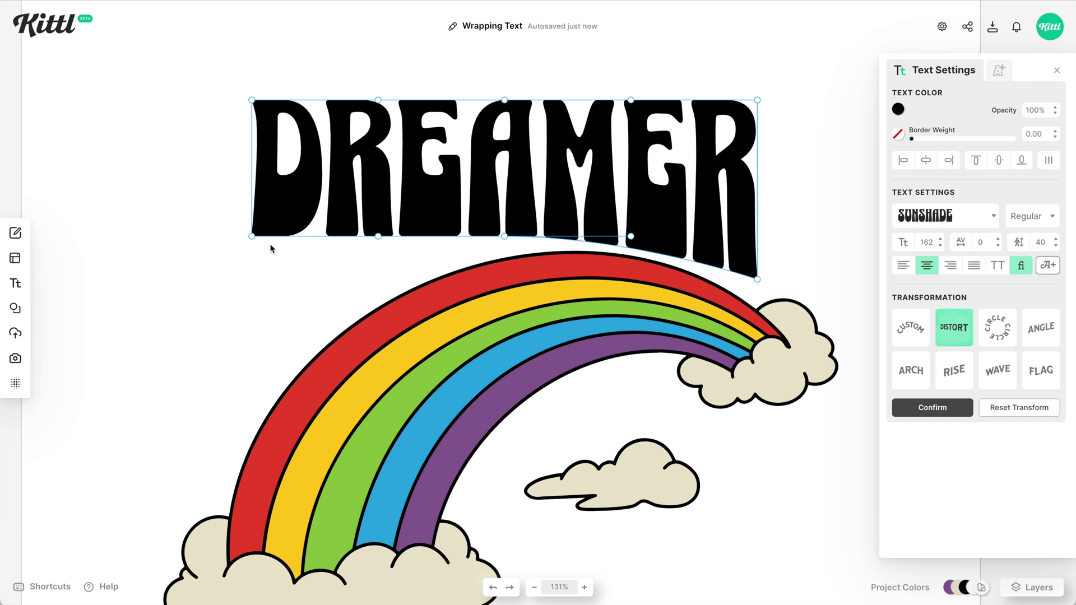
{"action": "left_click_drag", "start_coordinate": [251, 236], "coordinate": [254, 397]}
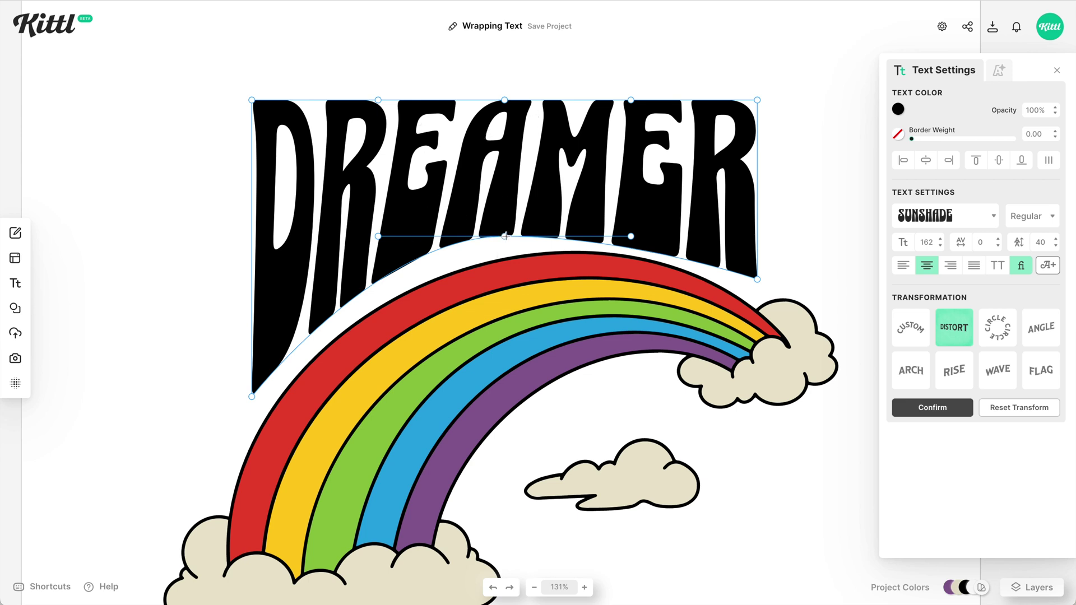
Step: Fine-tune DREAMER's distortion handles so its lower edge hugs the rainbow arc
{"action": "left_click_drag", "start_coordinate": [505, 236], "coordinate": [605, 238]}
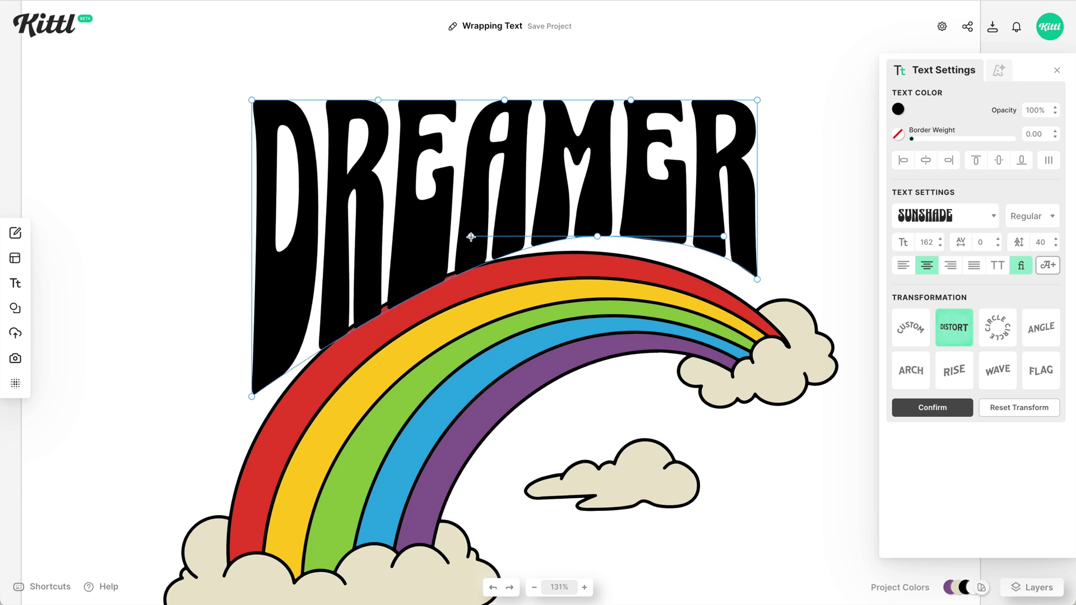
{"action": "left_click_drag", "start_coordinate": [470, 237], "coordinate": [335, 248]}
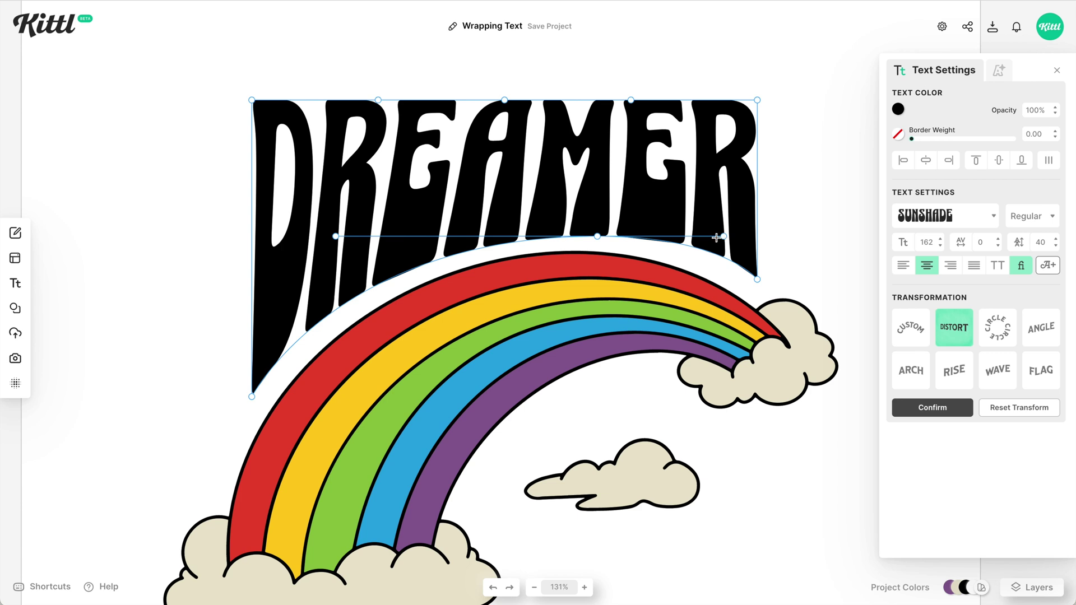
{"action": "left_click_drag", "start_coordinate": [716, 238], "coordinate": [683, 244]}
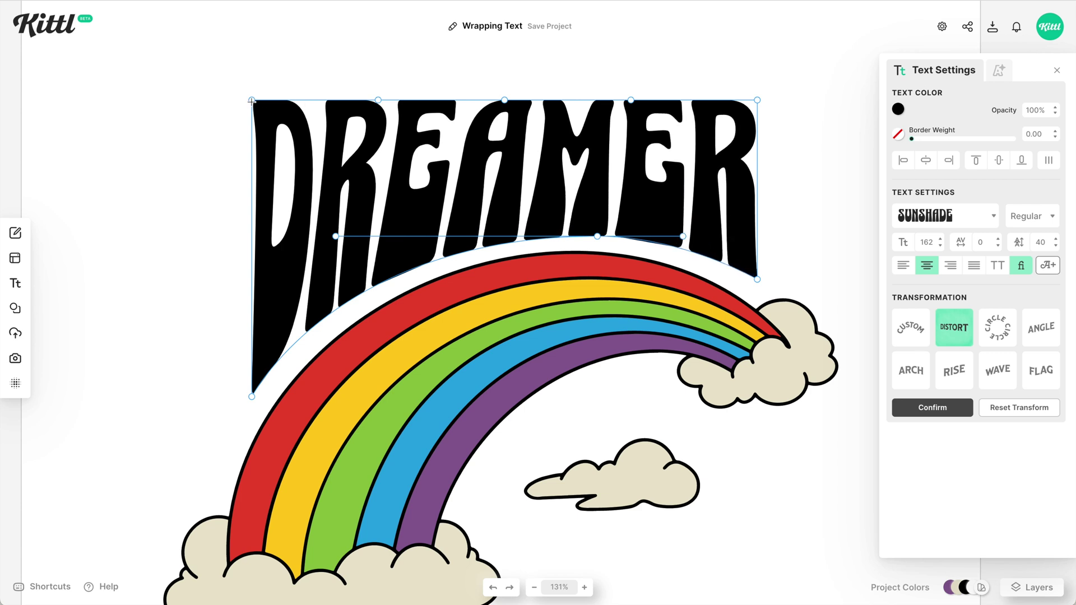
{"action": "left_click_drag", "start_coordinate": [249, 102], "coordinate": [245, 101]}
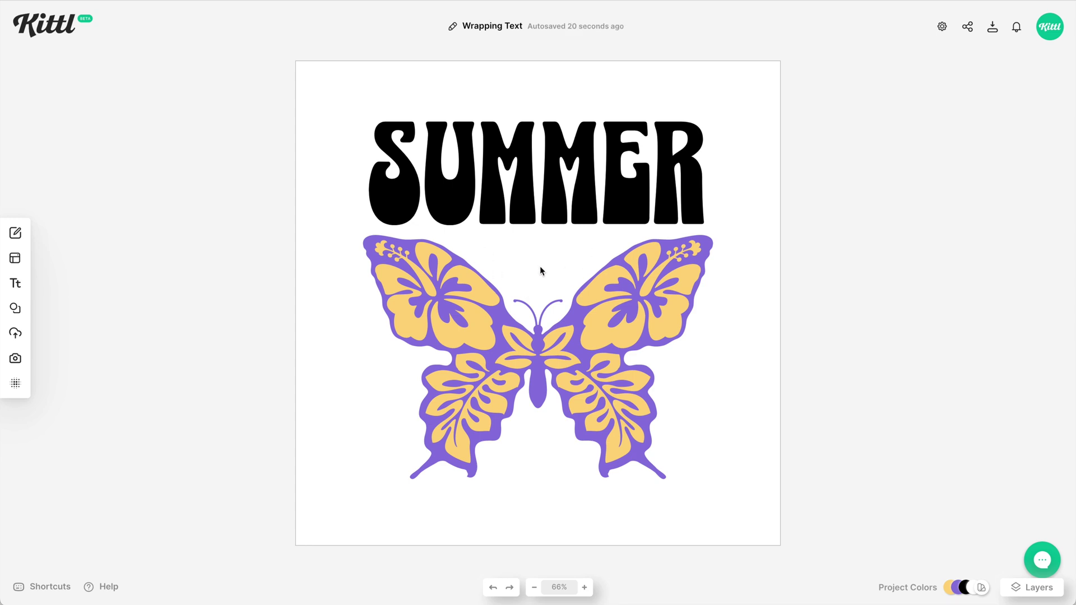
Step: Distort SUMMER so its bottom edge dips and both lower corners meet in a V point
{"action": "left_click", "coordinate": [548, 210]}
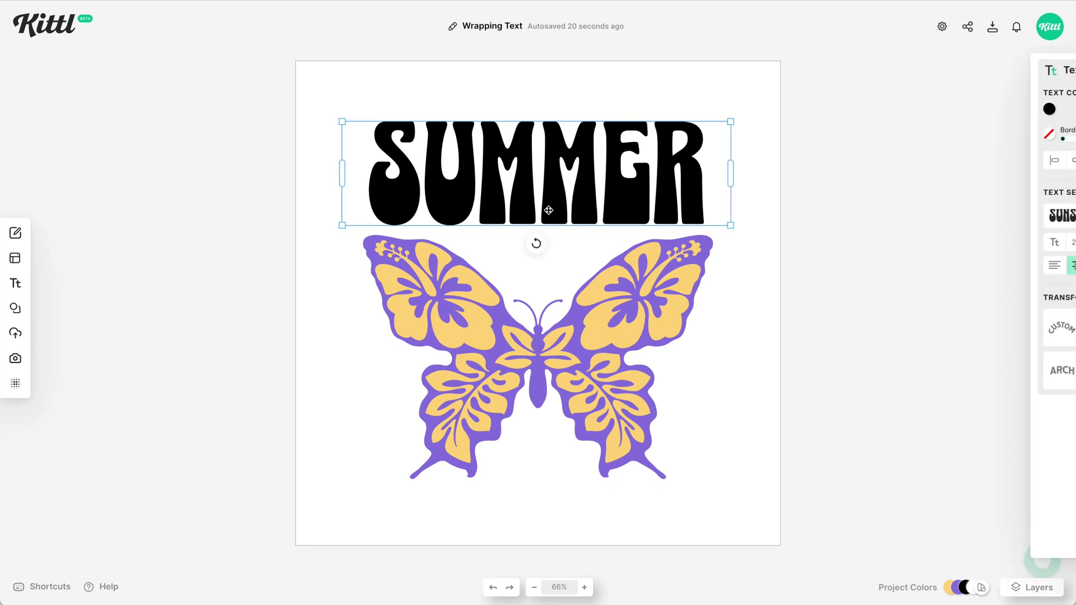
{"action": "left_click", "coordinate": [954, 328]}
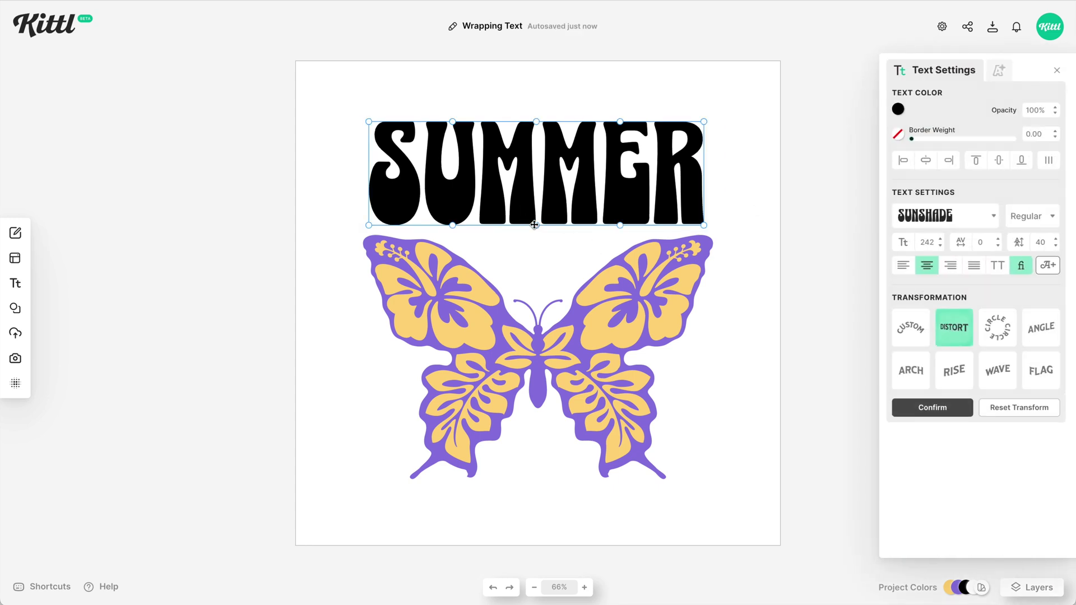
{"action": "left_click_drag", "start_coordinate": [535, 225], "coordinate": [530, 292]}
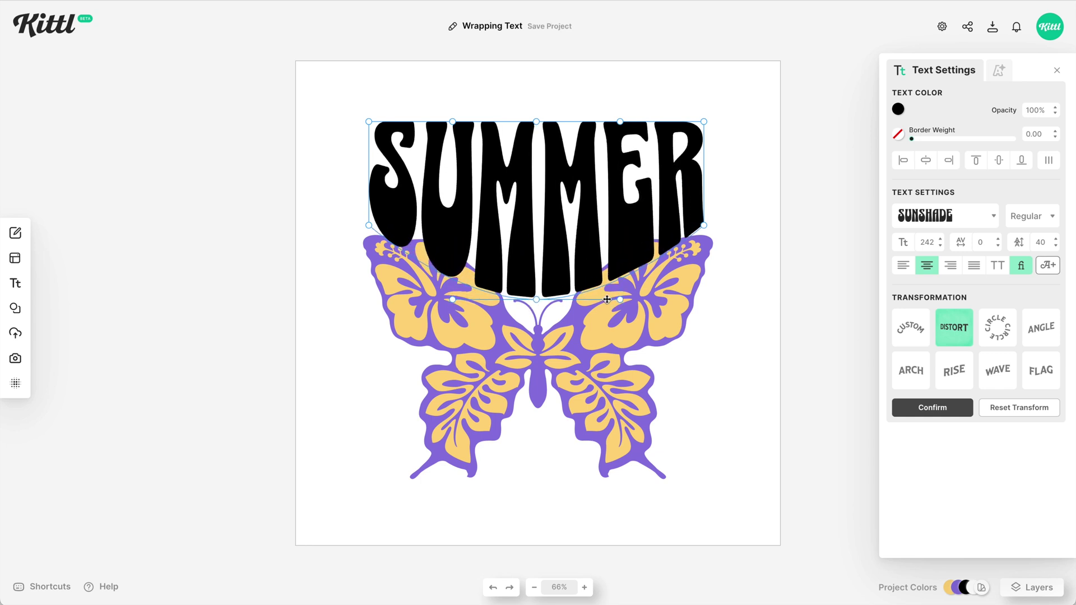
{"action": "left_click_drag", "start_coordinate": [620, 300], "coordinate": [534, 305]}
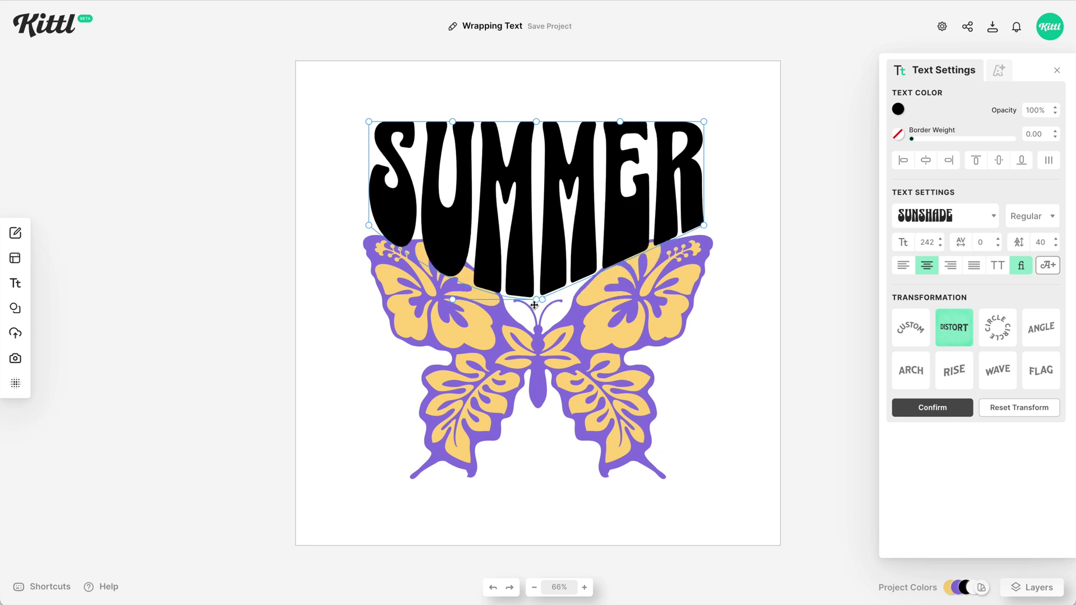
{"action": "left_click_drag", "start_coordinate": [453, 298], "coordinate": [536, 285]}
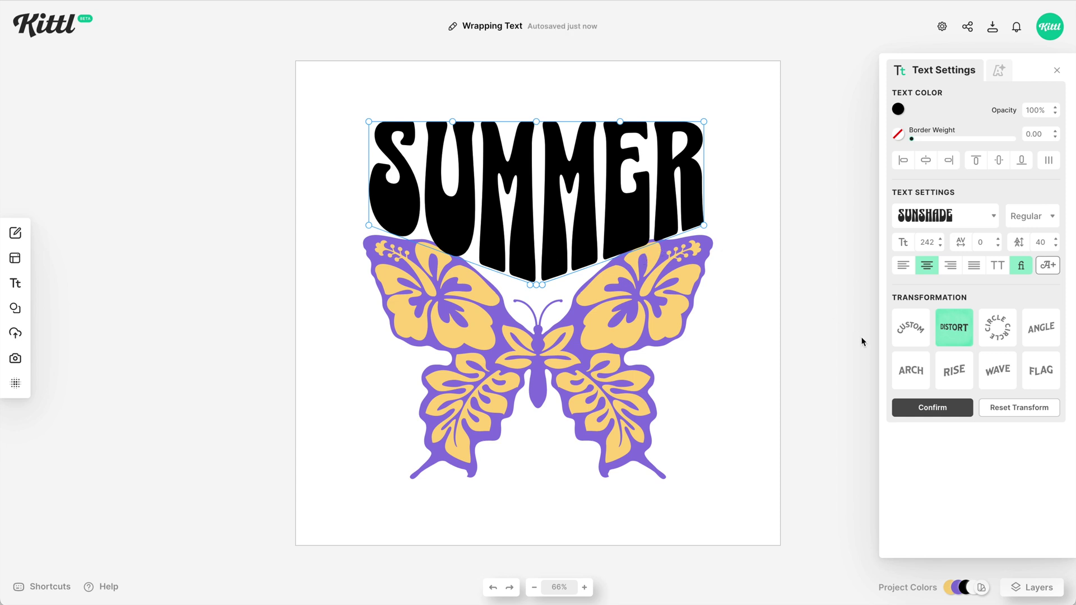
{"action": "left_click", "coordinate": [762, 346]}
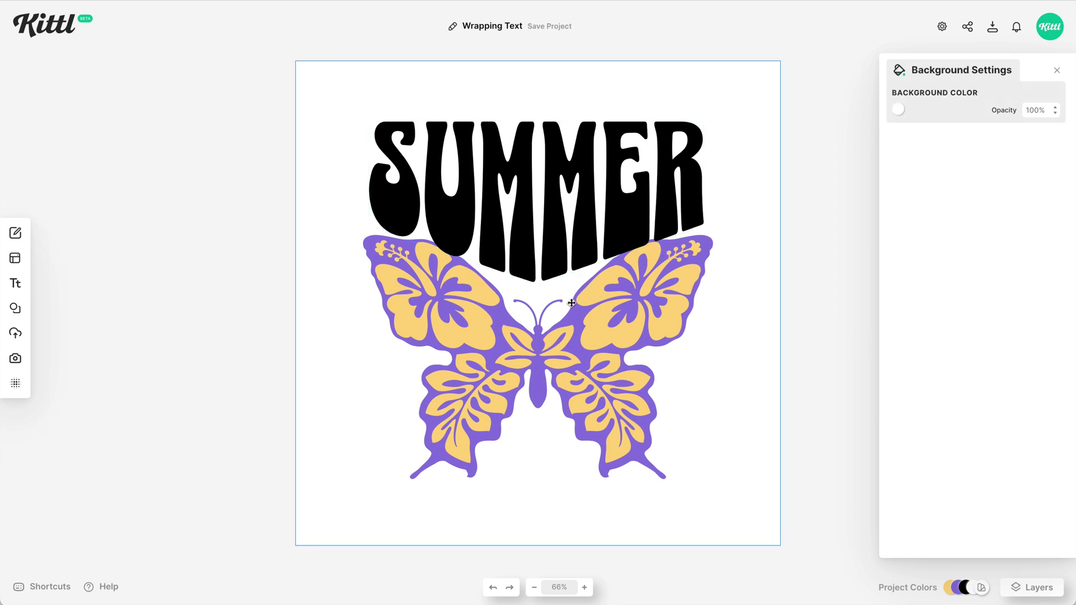
{"action": "left_click", "coordinate": [546, 253]}
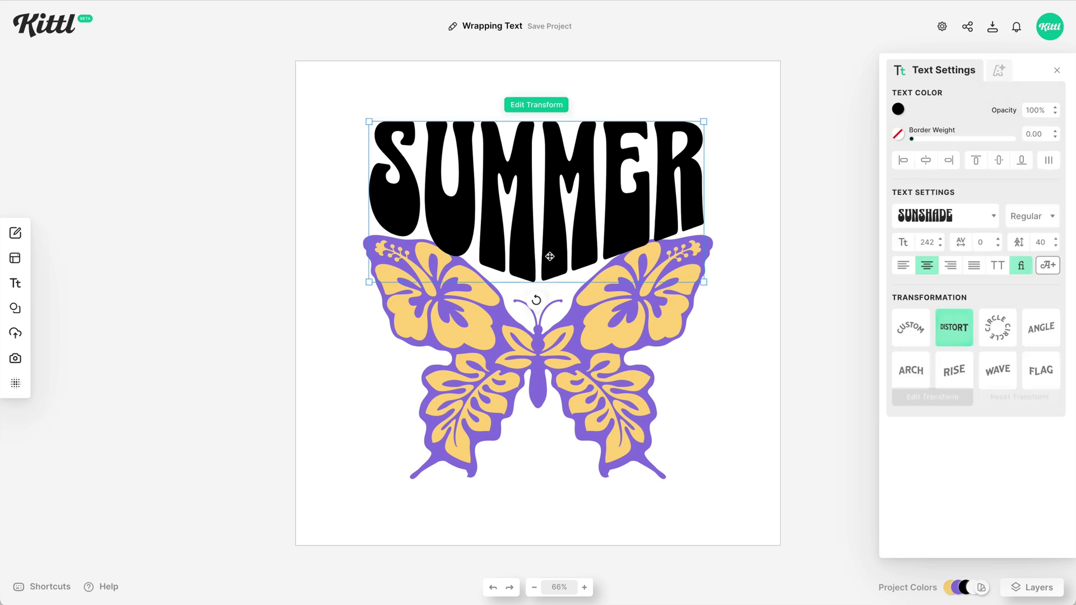
Step: Remove SUMMER's distortion and fade it to 20% opacity
{"action": "left_click", "coordinate": [943, 331]}
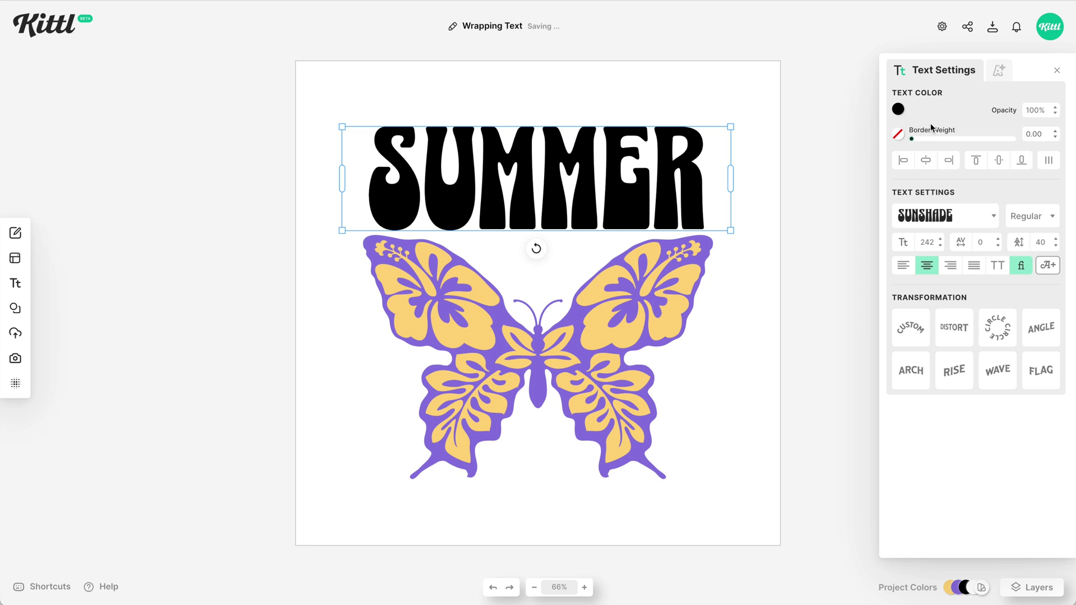
{"action": "left_click", "coordinate": [1041, 110]}
{"action": "type", "text": "20"}
{"action": "key", "text": "Return"}
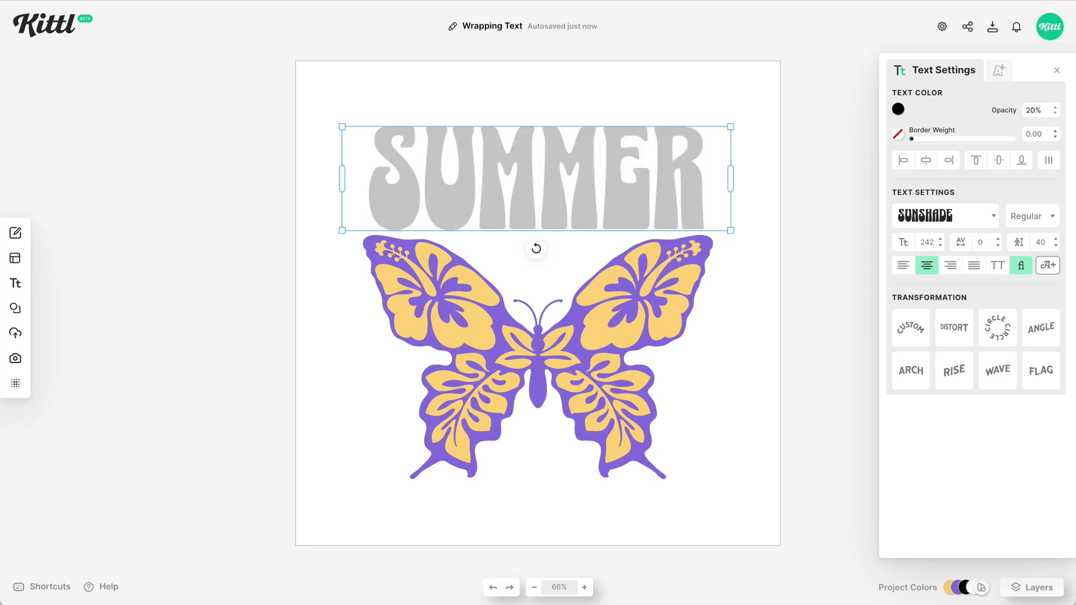
{"action": "left_click", "coordinate": [736, 230]}
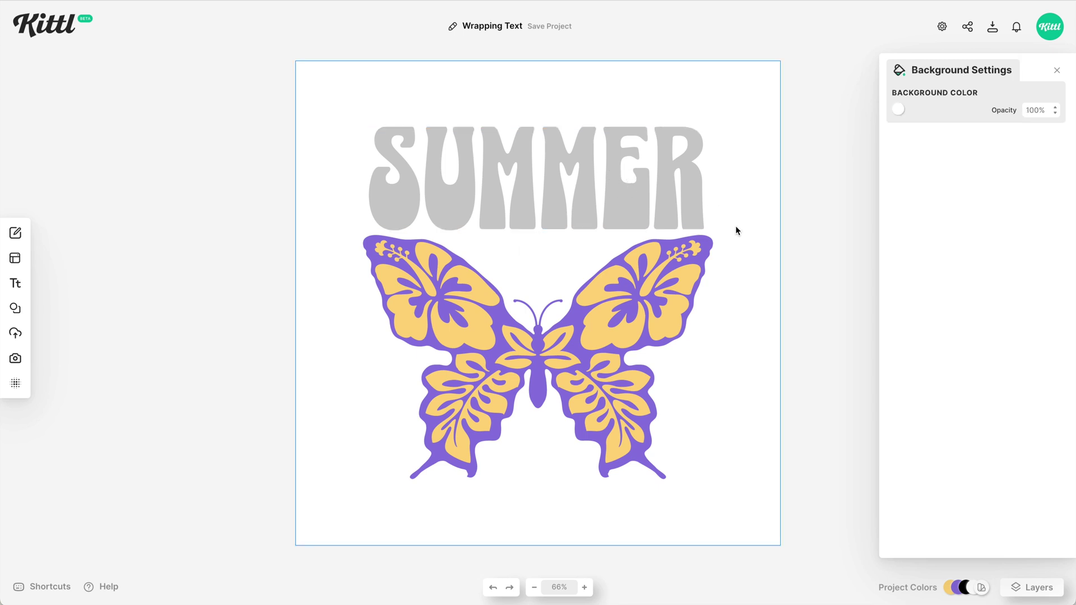
Step: Paste a black copy, trim it to 'SUM', and align it over the grey SUMMER's first letters
{"action": "key", "text": "ctrl+v"}
{"action": "double_click", "coordinate": [546, 190]}
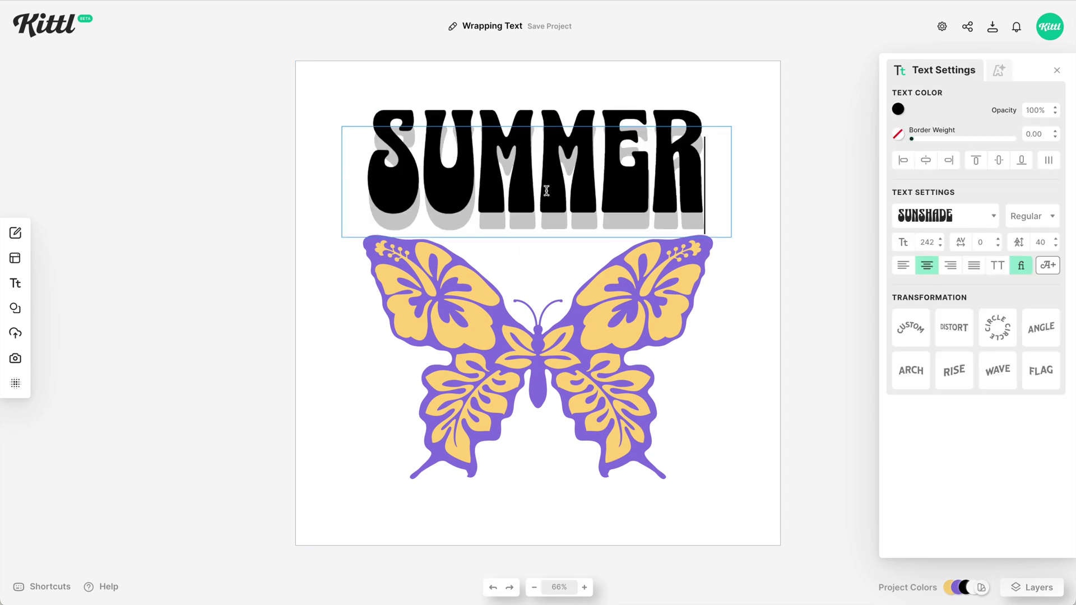
{"action": "left_click_drag", "start_coordinate": [546, 190], "coordinate": [727, 206]}
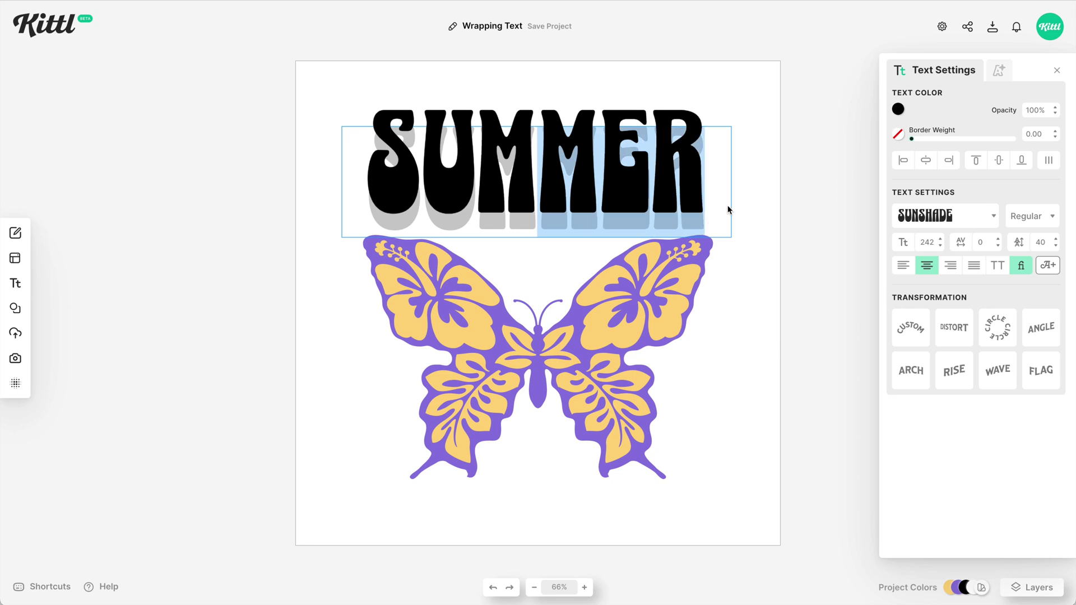
{"action": "key", "text": "BackSpace"}
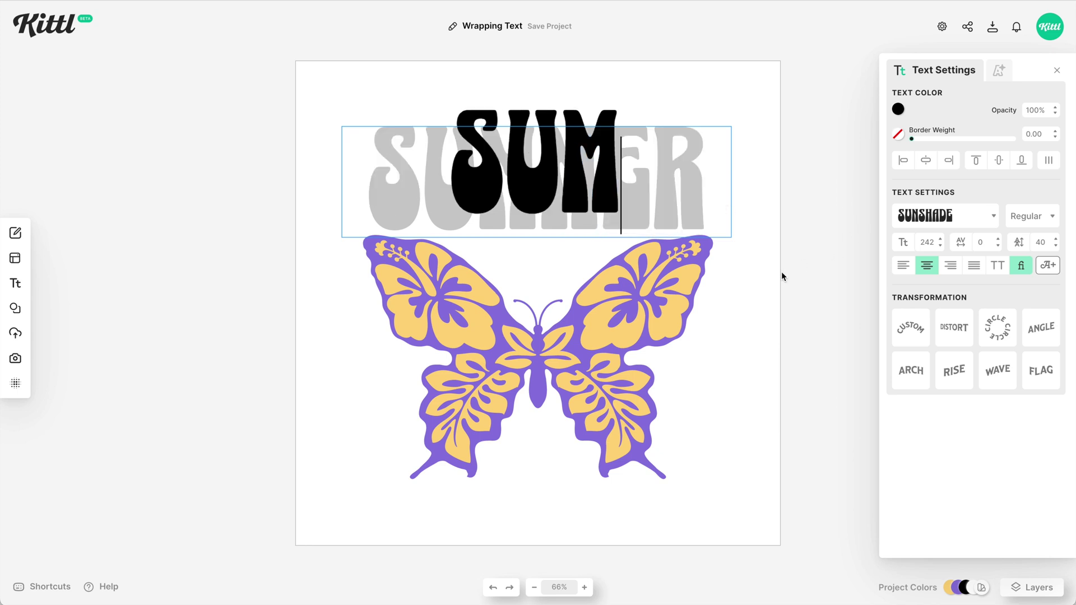
{"action": "key", "text": "Escape"}
{"action": "left_click_drag", "start_coordinate": [607, 183], "coordinate": [540, 185]}
{"action": "key", "text": "shift+Left"}
{"action": "key", "text": "shift+Left"}
{"action": "key", "text": "shift+Left"}
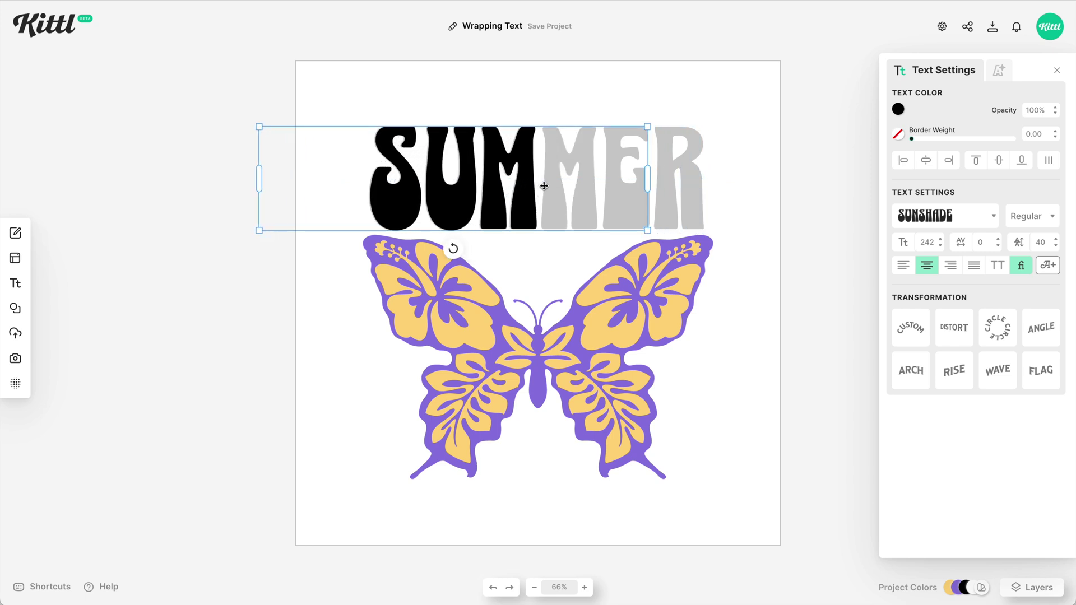
{"action": "key", "text": "Left"}
{"action": "key", "text": "Left"}
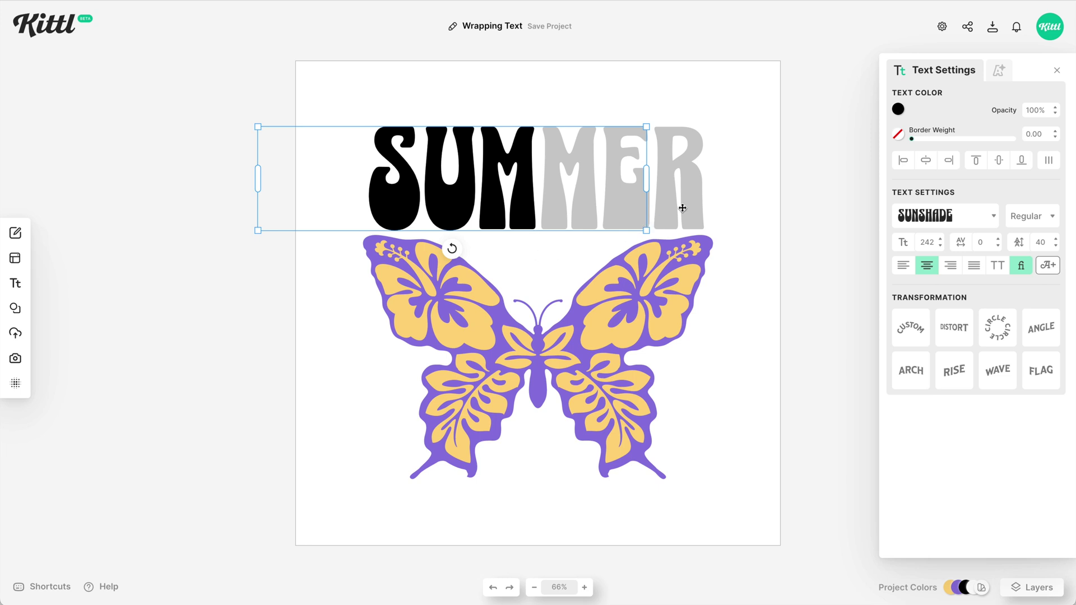
Step: Distort SUM so its bottom edge slopes down toward the centre
{"action": "left_click", "coordinate": [951, 328]}
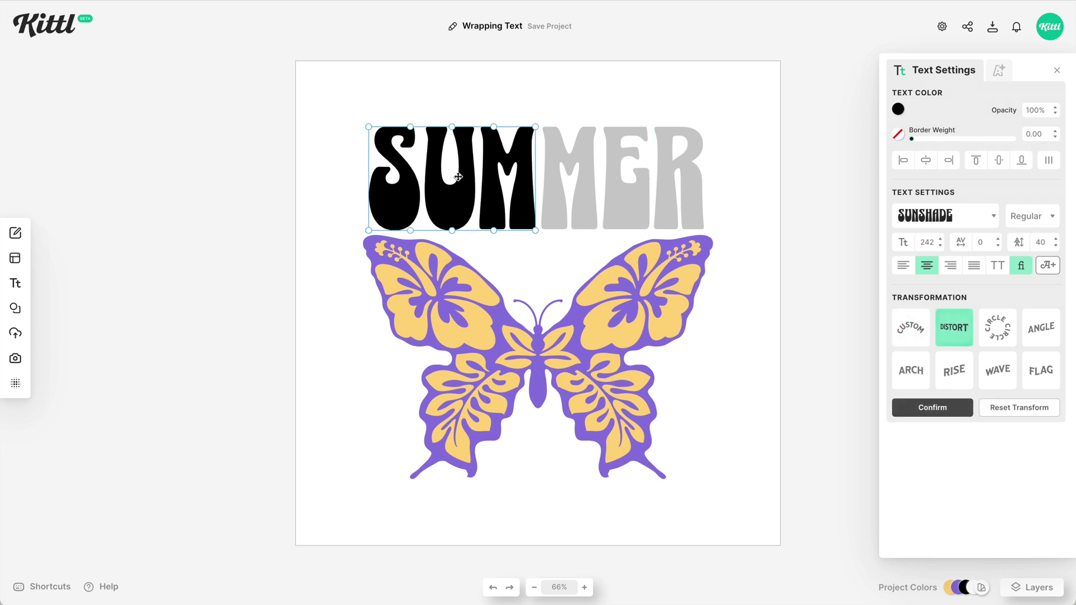
{"action": "scroll", "coordinate": [523, 226], "scroll_direction": "up", "scroll_amount": 5}
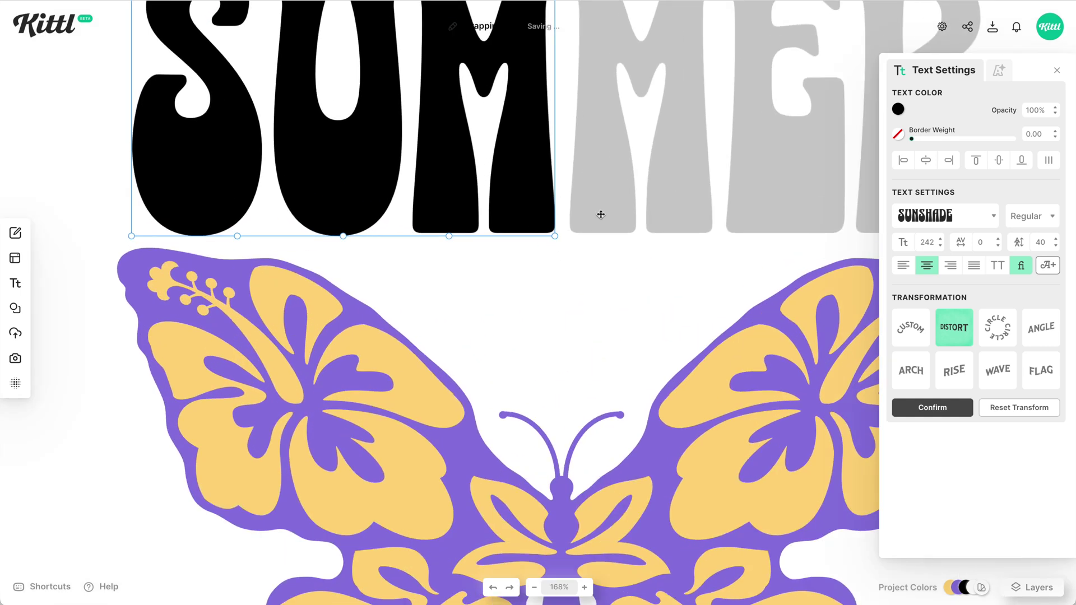
{"action": "scroll", "coordinate": [601, 214], "scroll_direction": "up", "scroll_amount": 3}
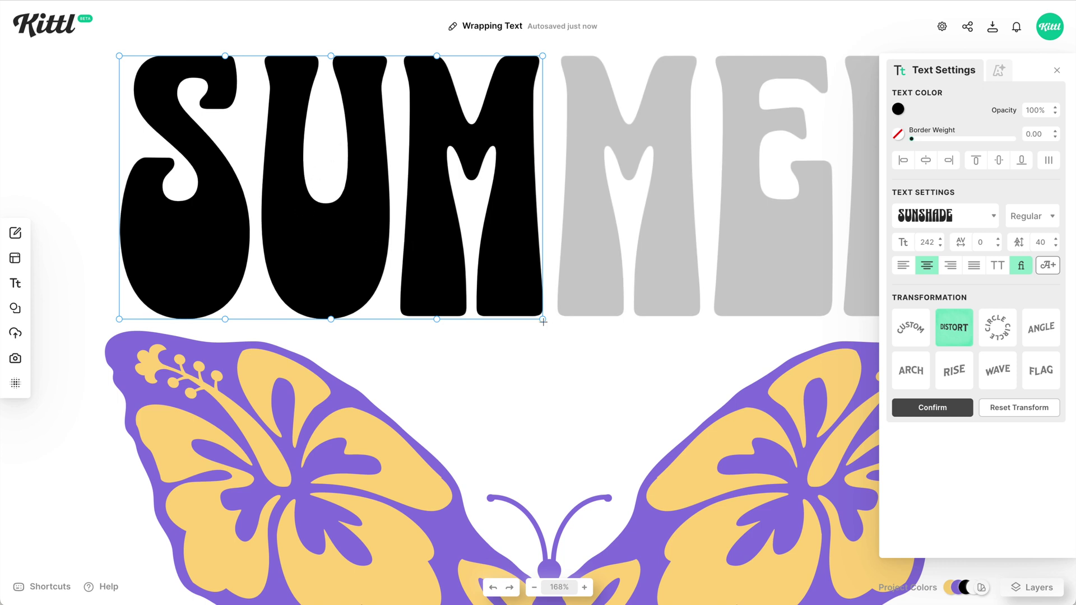
{"action": "left_click_drag", "start_coordinate": [542, 321], "coordinate": [542, 506]}
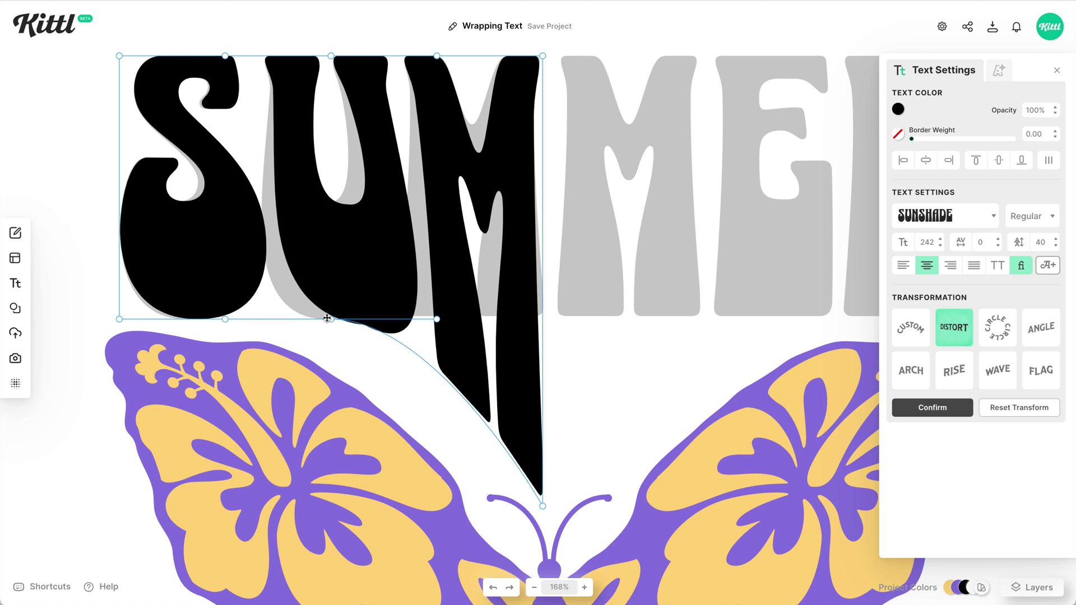
{"action": "left_click_drag", "start_coordinate": [329, 320], "coordinate": [301, 335]}
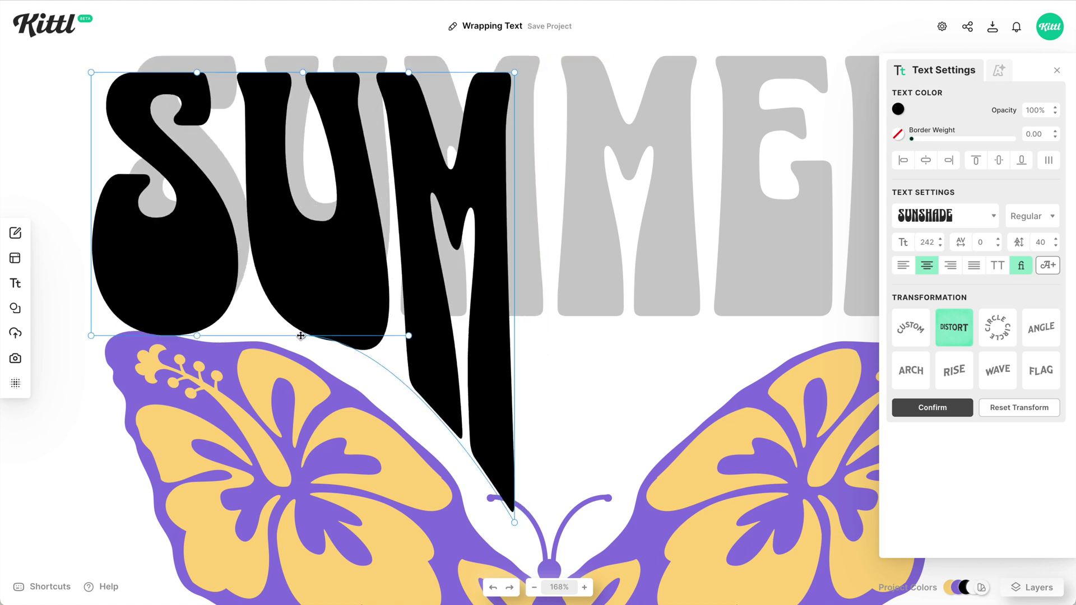
{"action": "key", "text": "ctrl+z"}
{"action": "left_click", "coordinate": [303, 328]}
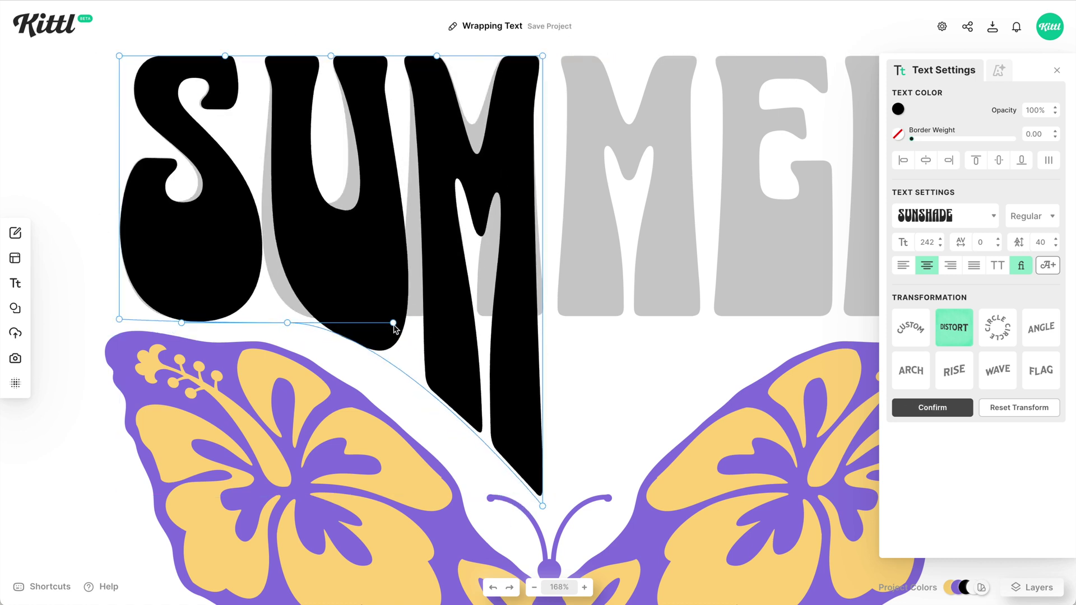
{"action": "left_click_drag", "start_coordinate": [235, 311], "coordinate": [389, 331]}
{"action": "key", "text": "Escape"}
Step: Duplicate the distorted SUM onto the right half and slope its bottom edge toward the centre
{"action": "key", "text": "ctrl+v"}
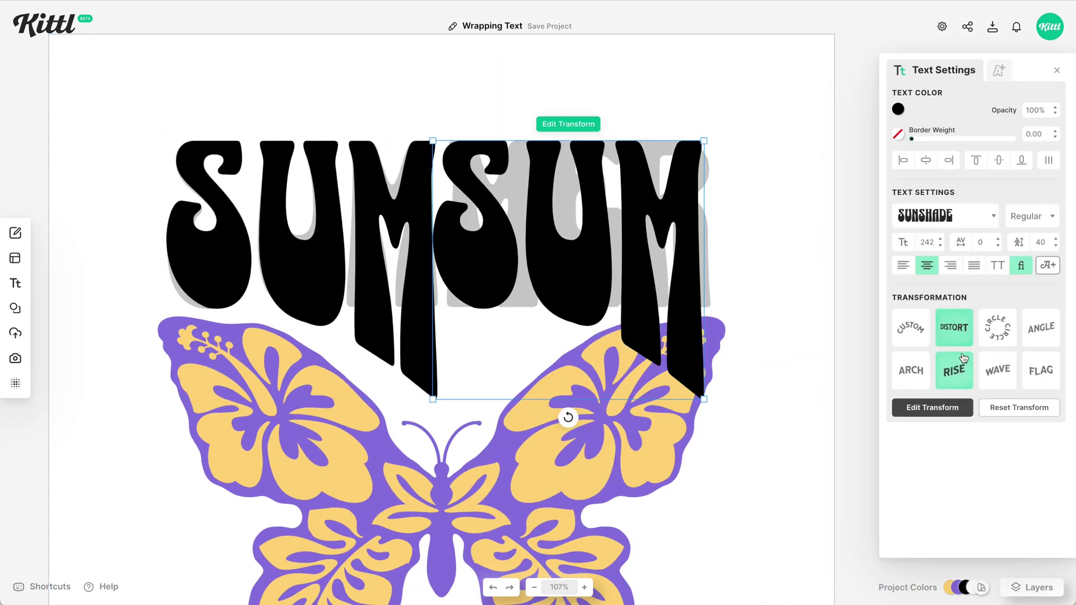
{"action": "left_click_drag", "start_coordinate": [616, 241], "coordinate": [648, 239]}
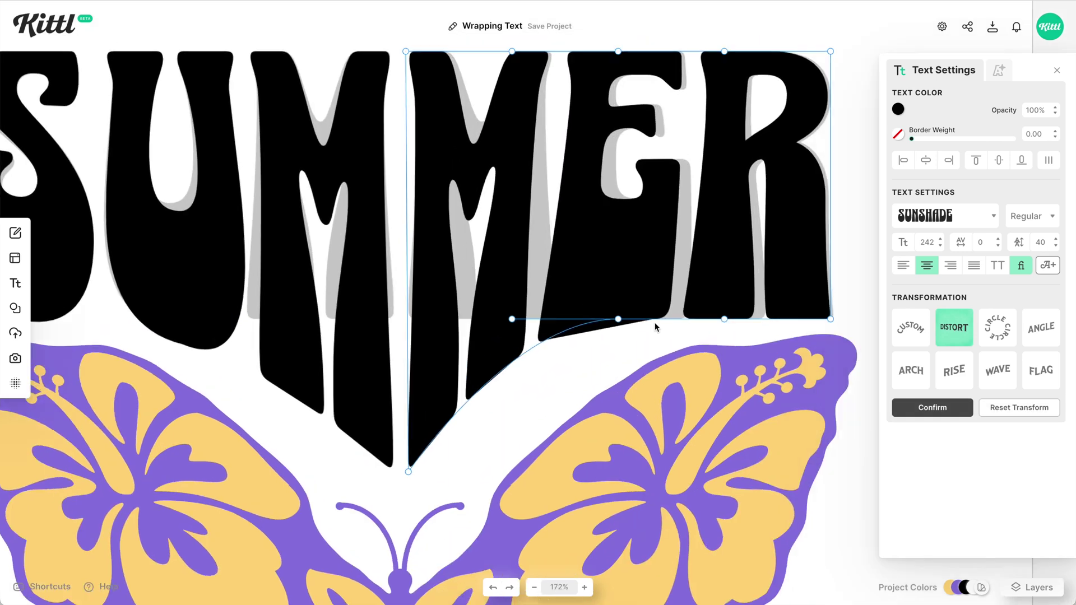
{"action": "left_click_drag", "start_coordinate": [656, 326], "coordinate": [605, 354]}
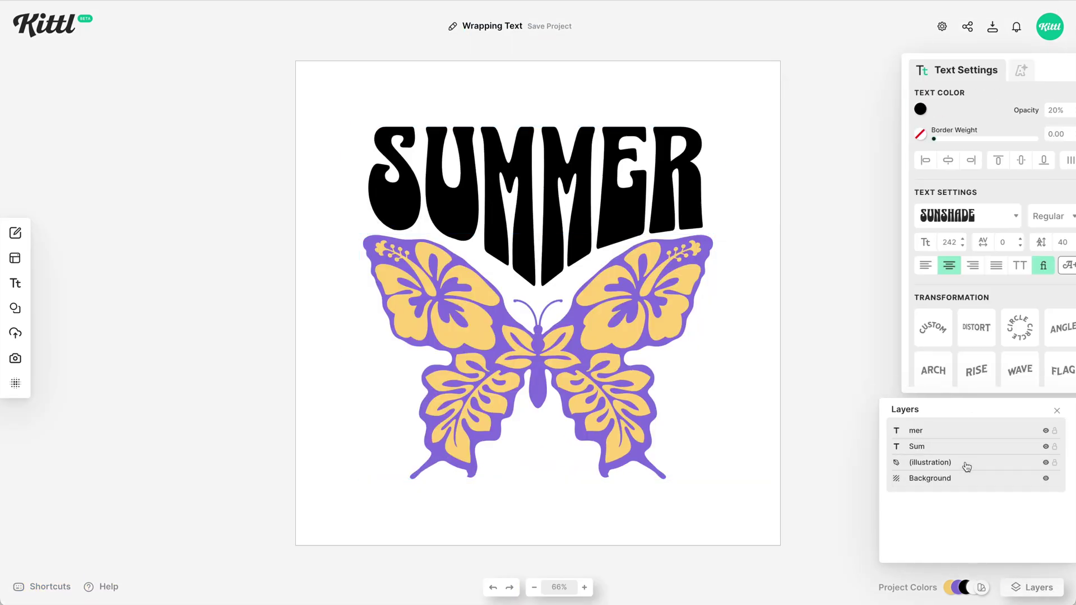
{"action": "left_click", "coordinate": [619, 109]}
{"action": "left_click", "coordinate": [712, 224]}
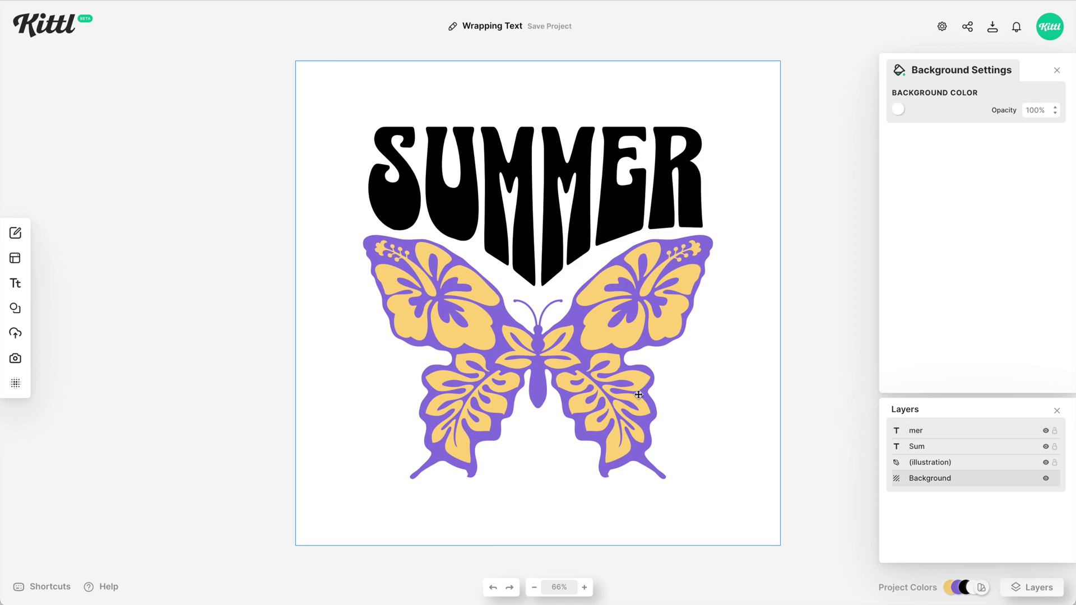